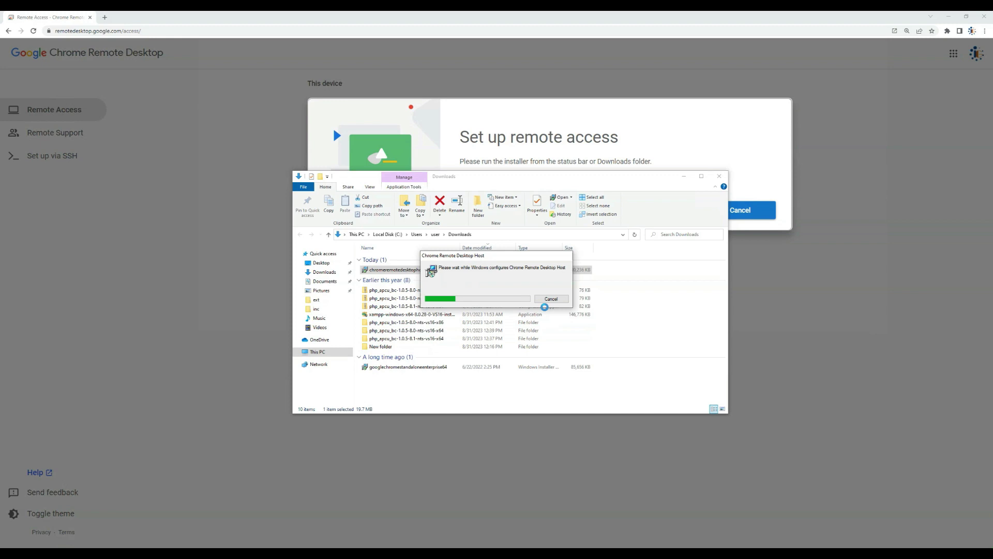
Enter and confirm the host PIN, start the host, and approve the system prompt.
left_click(749, 202)
left_click(543, 182)
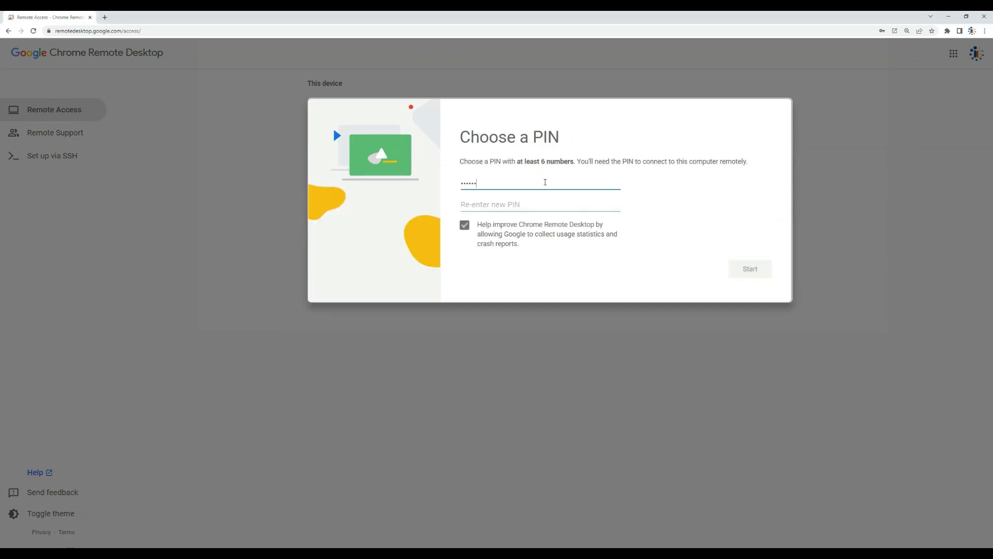
key("Tab")
key("Return")
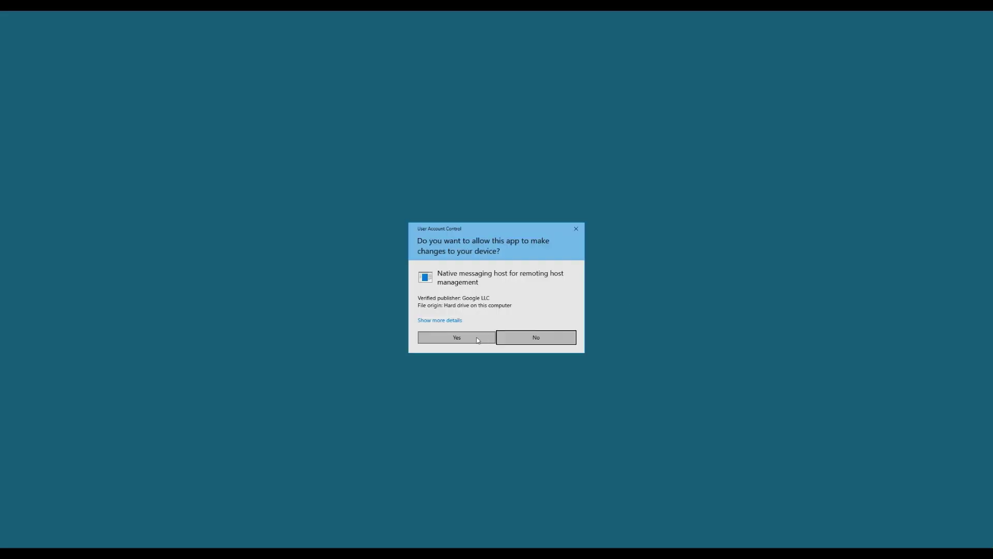
left_click(479, 340)
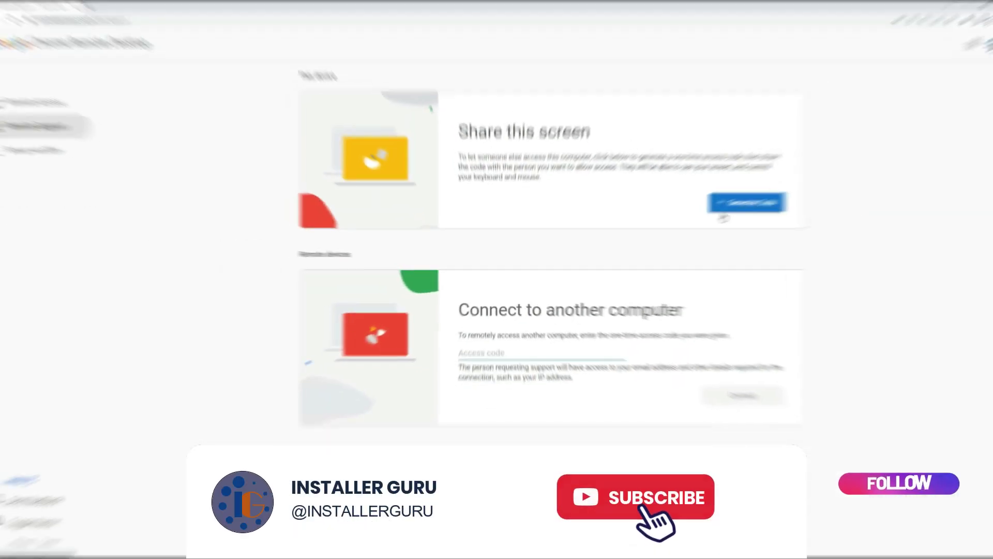
Generate a one-time access code, connect with it, and allow screen sharing.
left_click(713, 206)
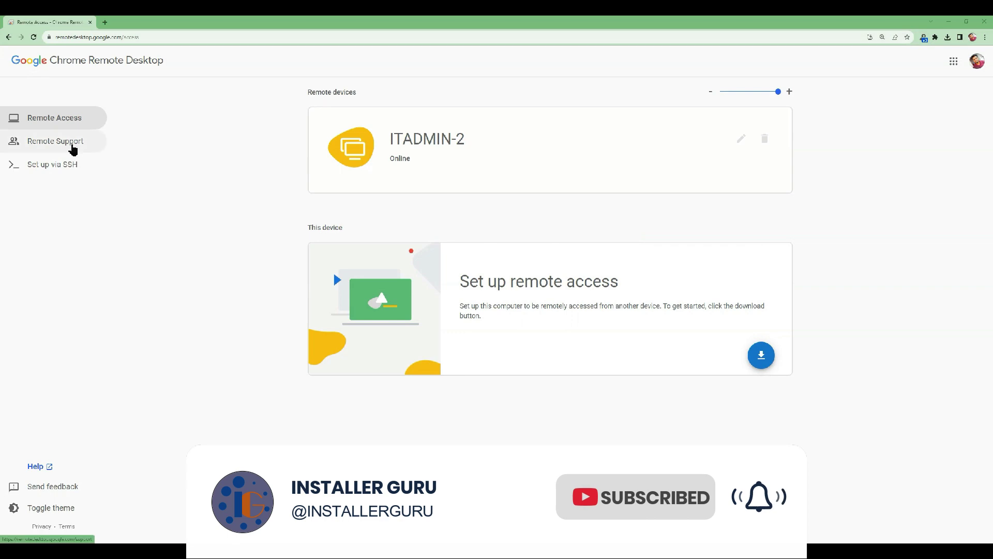
left_click(73, 149)
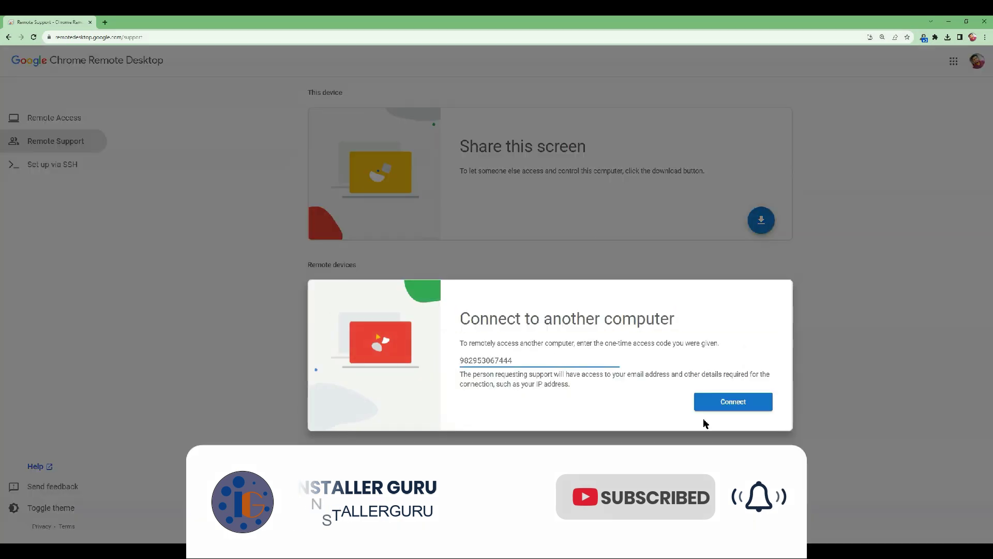
left_click(730, 402)
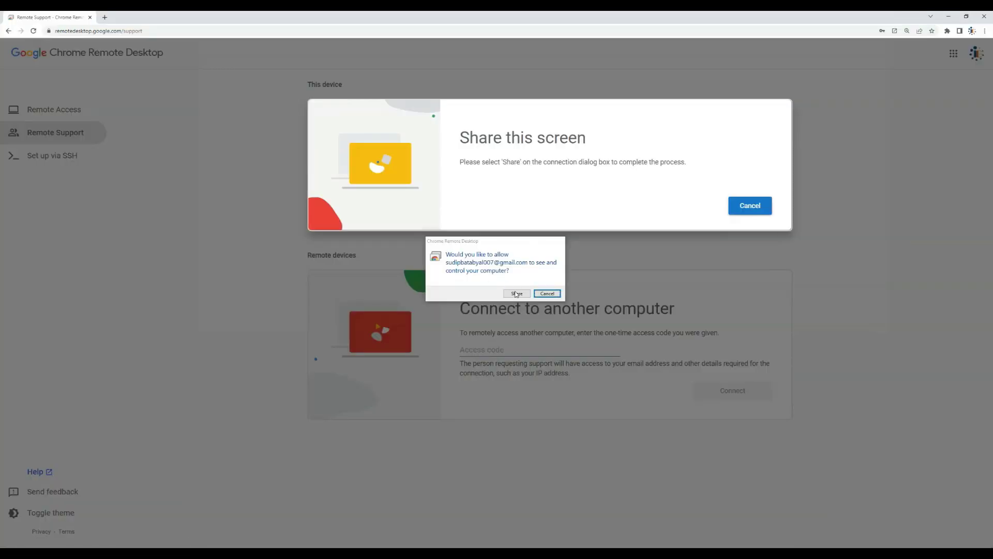
left_click(516, 293)
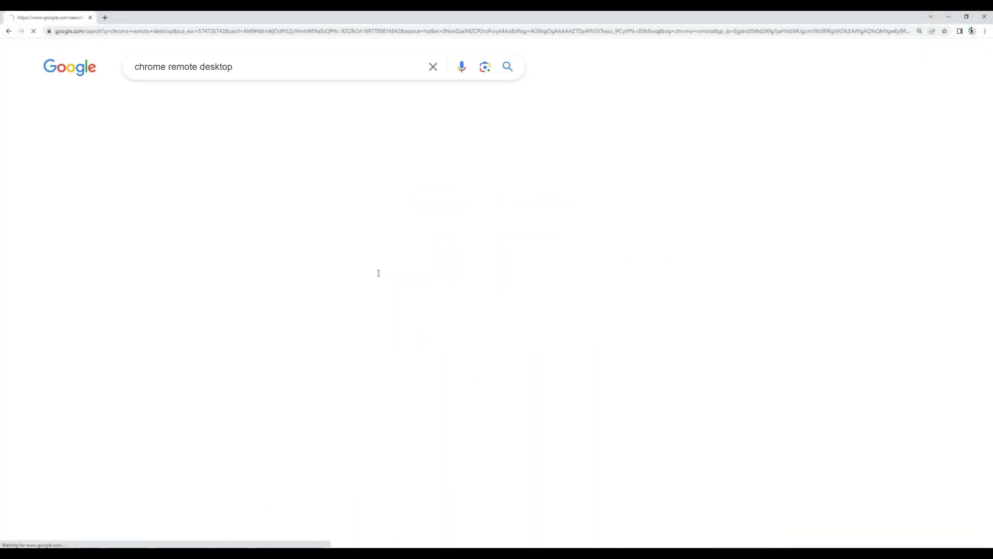
Open the Chrome Remote Desktop site, install it as an app, download the component, and check its extension.
left_click(228, 163)
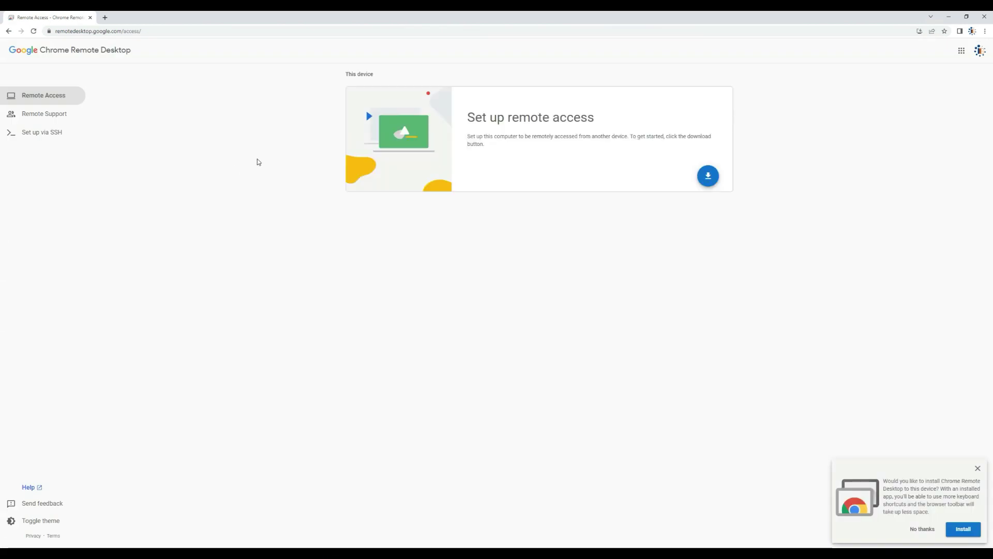
left_click(901, 92)
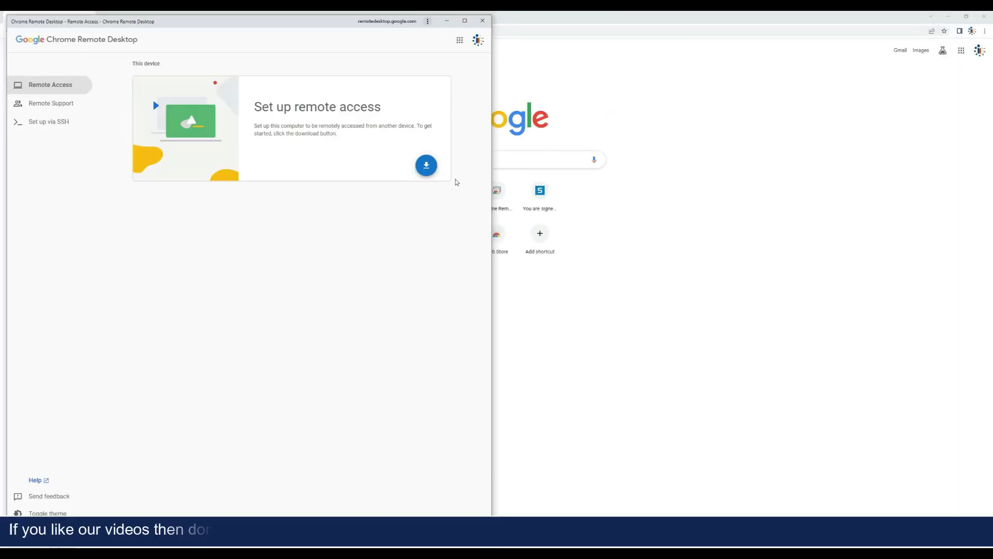
left_click(426, 165)
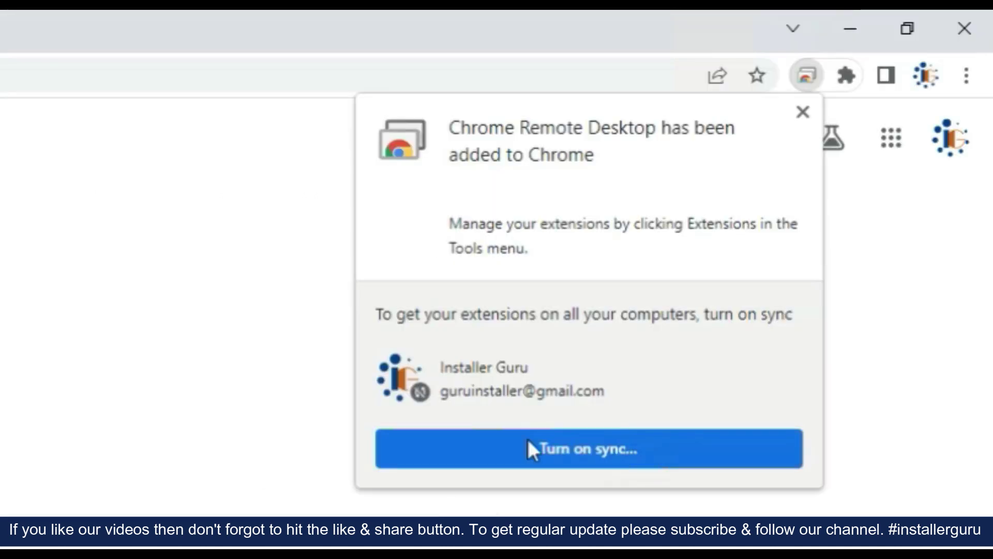
left_click(846, 75)
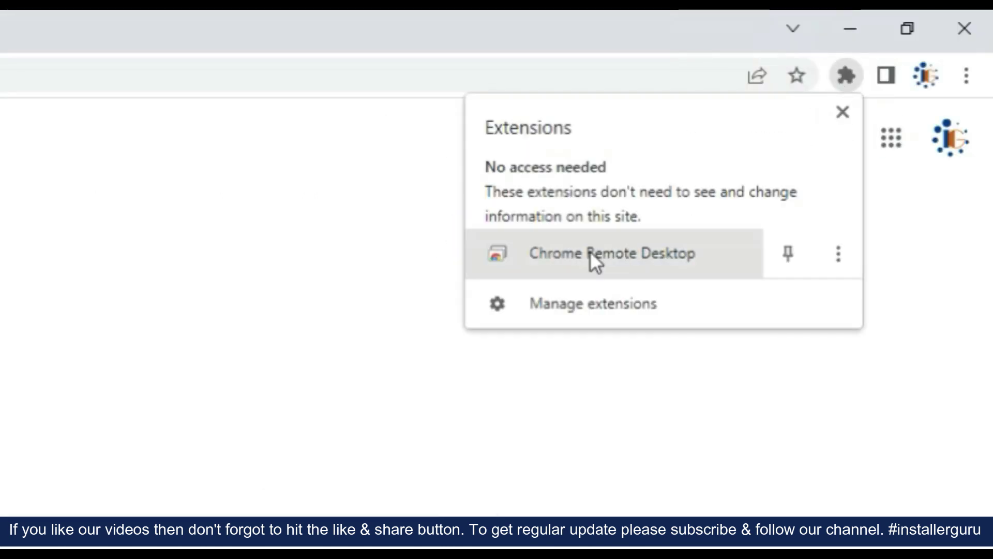
left_click(832, 258)
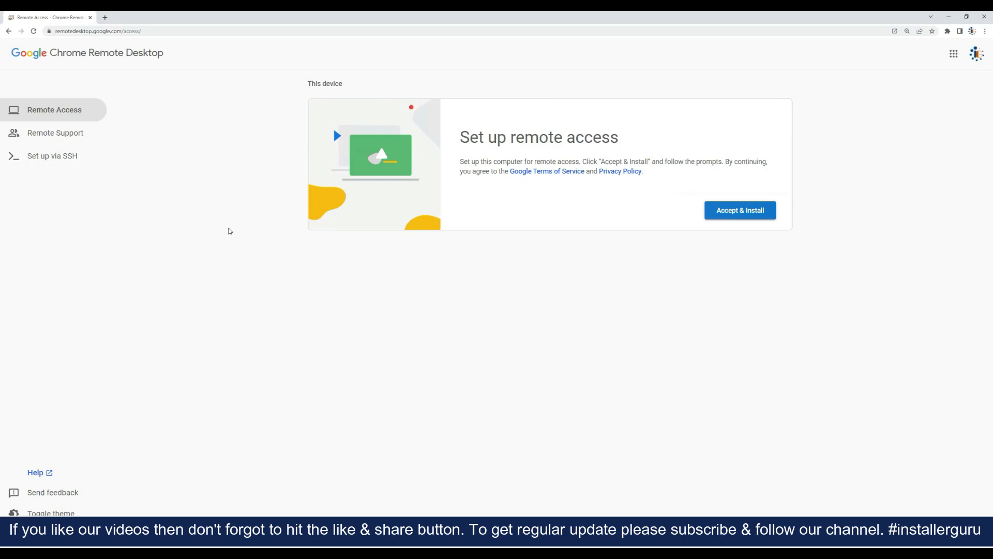
Accept and run the host installer, approve it, and name the computer policy-test.
left_click(765, 213)
double_click(403, 270)
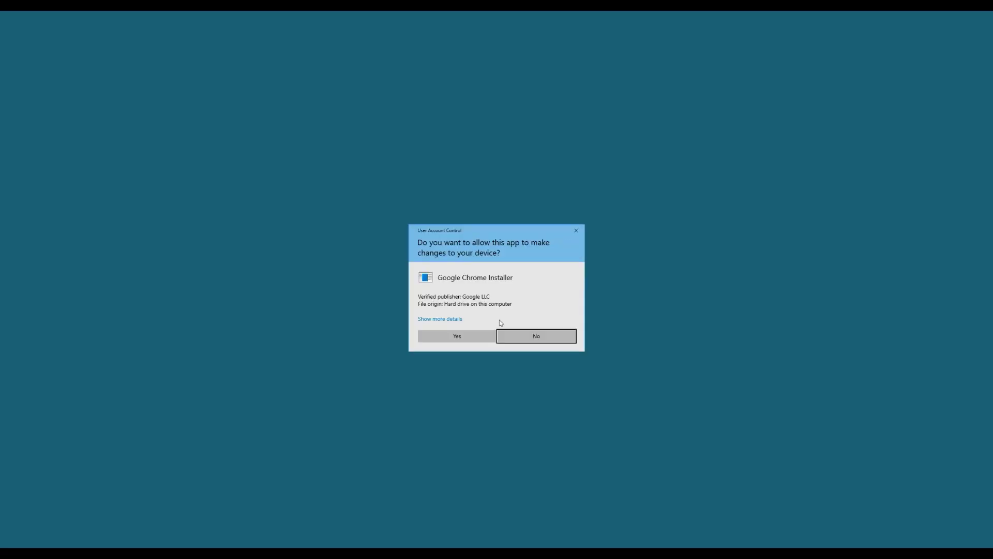
left_click(458, 334)
left_click(681, 178)
Set and confirm a six-digit PIN and start remote access.
left_click(749, 209)
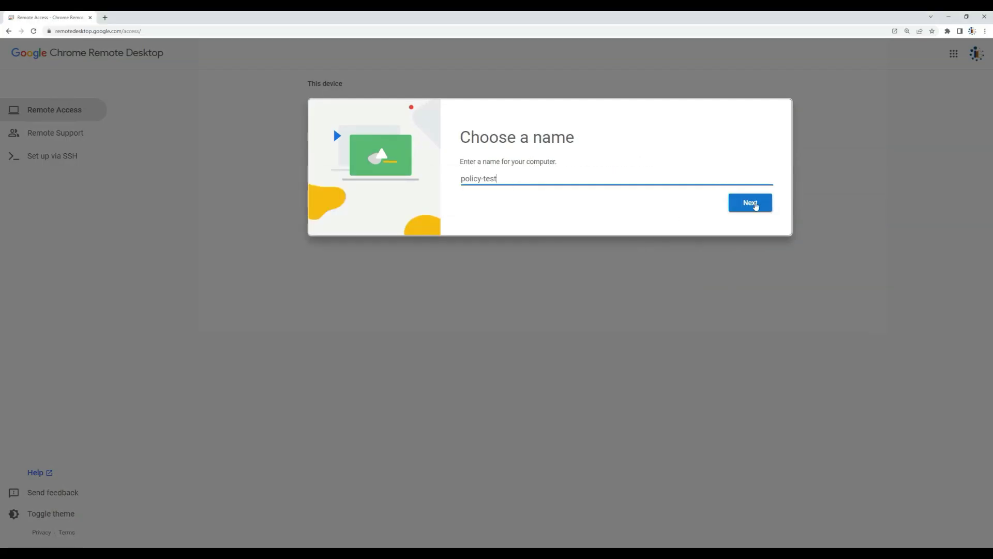
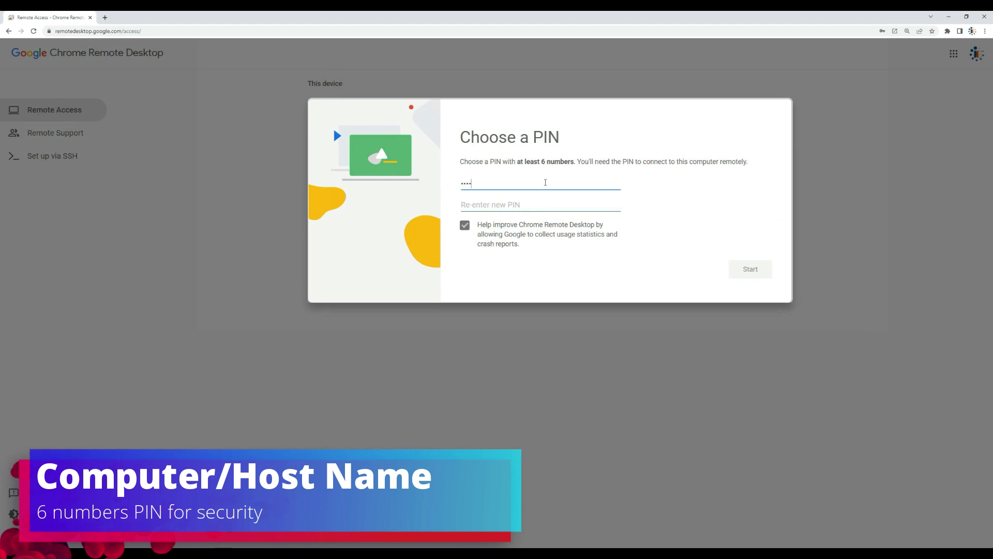
key("Tab")
key("Return")
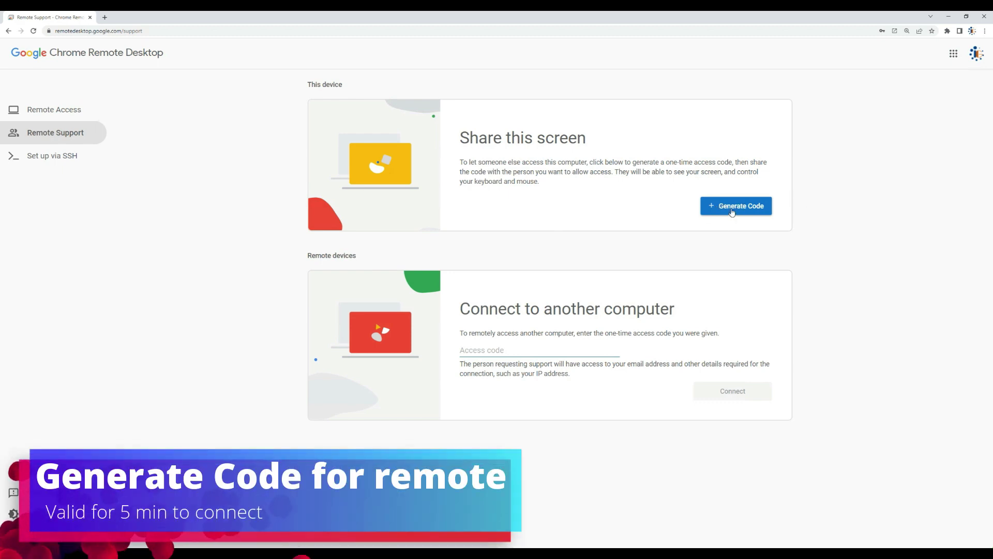
Generate a one-time access code, valid five minutes, under Share this screen.
left_click(731, 208)
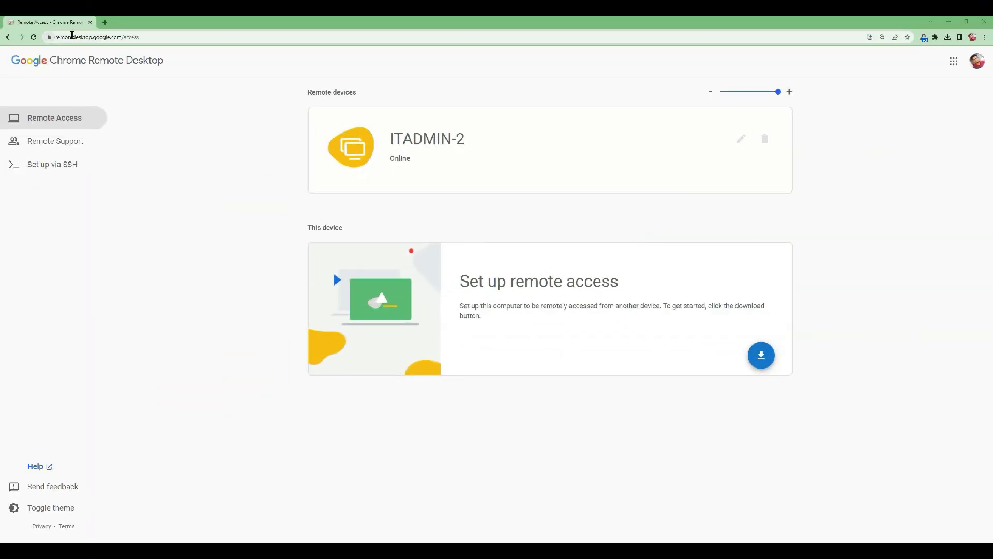
Enter the access code on Remote Support, connect, and accept screen sharing.
left_click(72, 148)
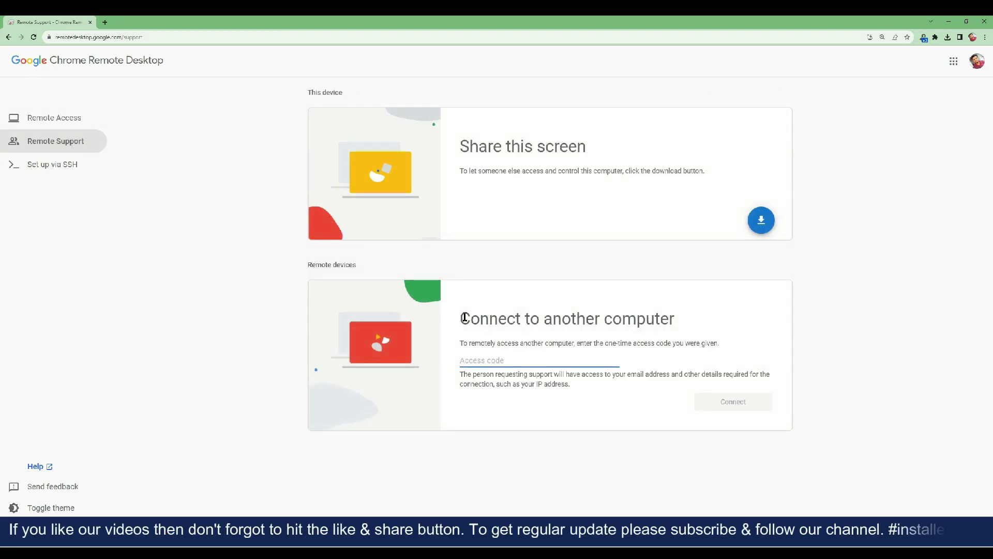
left_click_drag(461, 318, 676, 318)
left_click(549, 361)
left_click(733, 412)
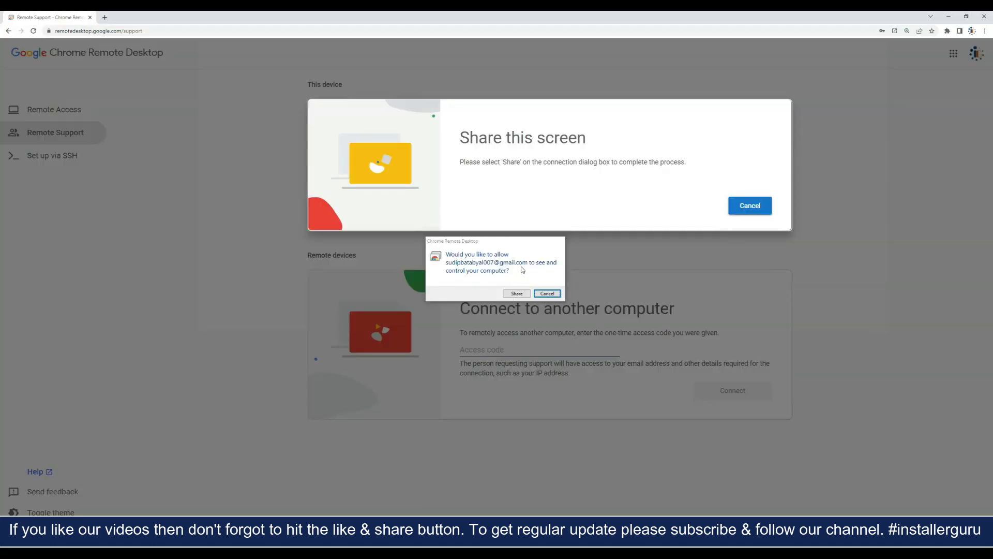
left_click(516, 294)
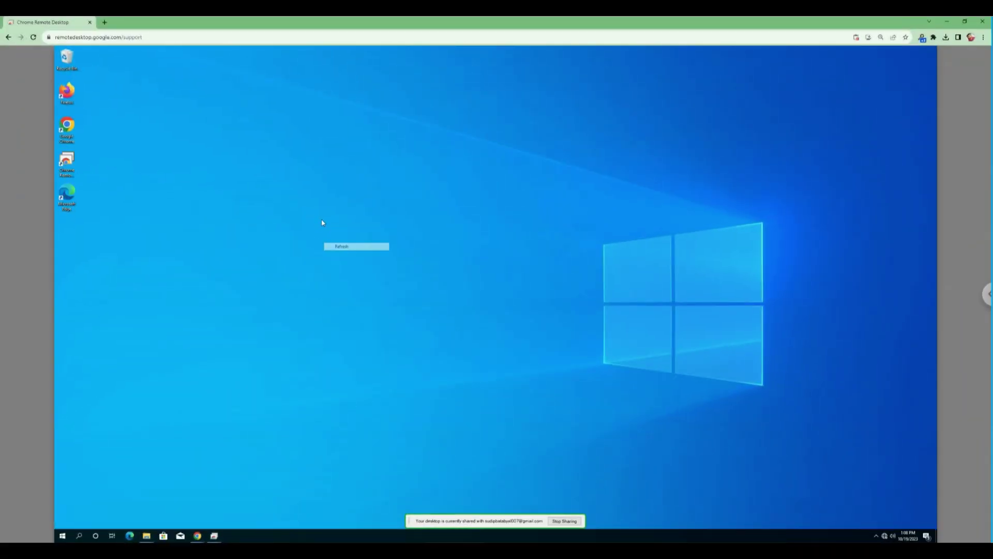
On the remote desktop, create a test folder and a new text document inside it.
right_click(322, 223)
left_click(419, 270)
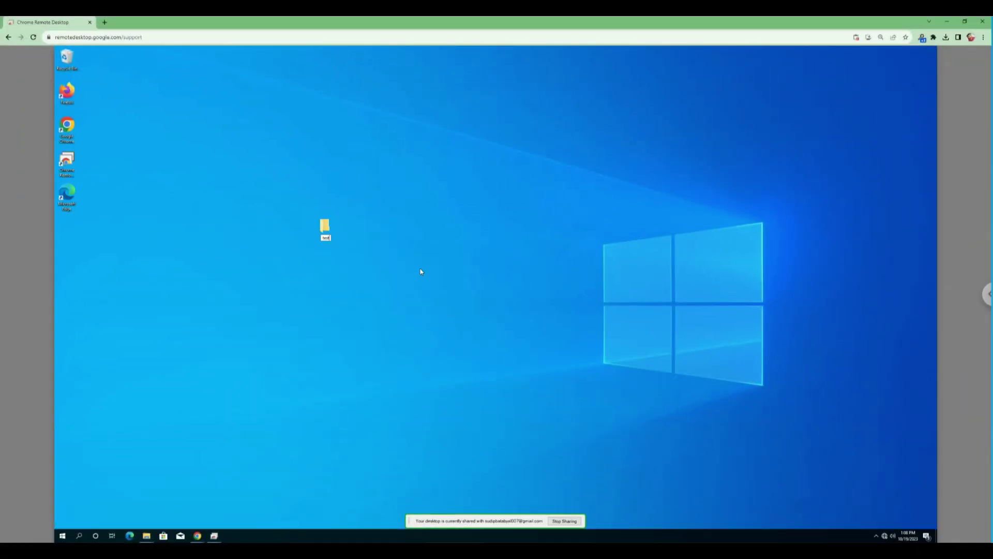
key("Return")
right_click(428, 299)
mouse_move(465, 380)
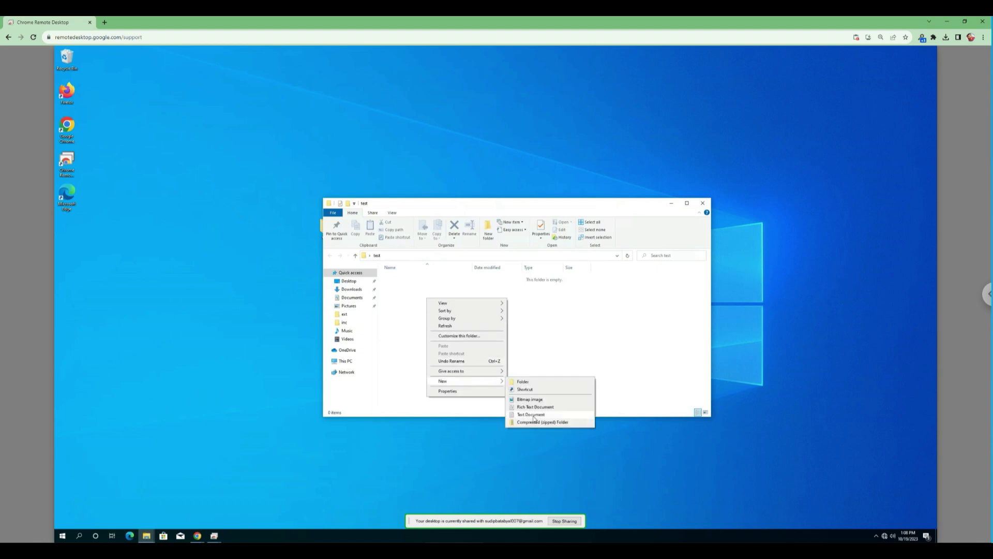
left_click(533, 416)
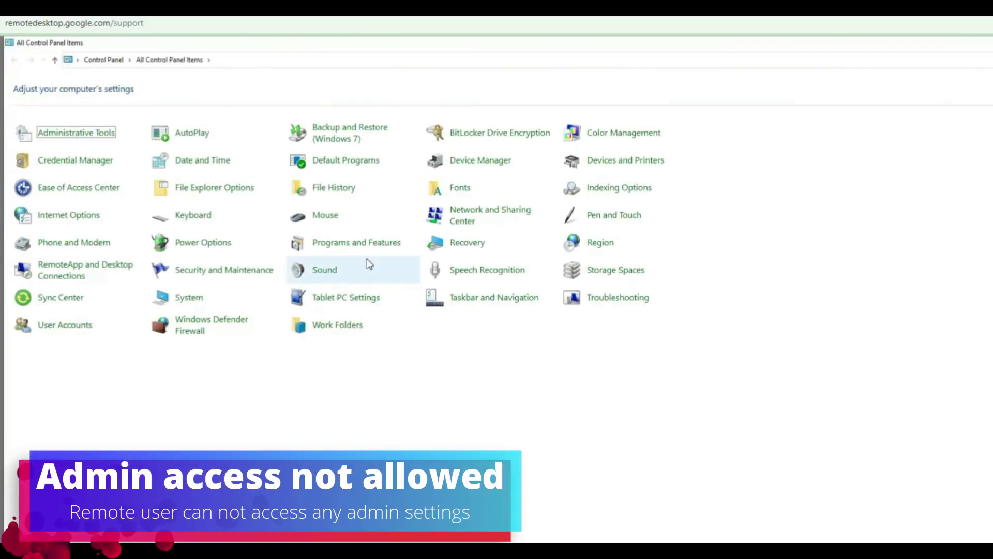
View Programs and Features, then open Windows Defender Firewall's Advanced settings.
left_click(356, 242)
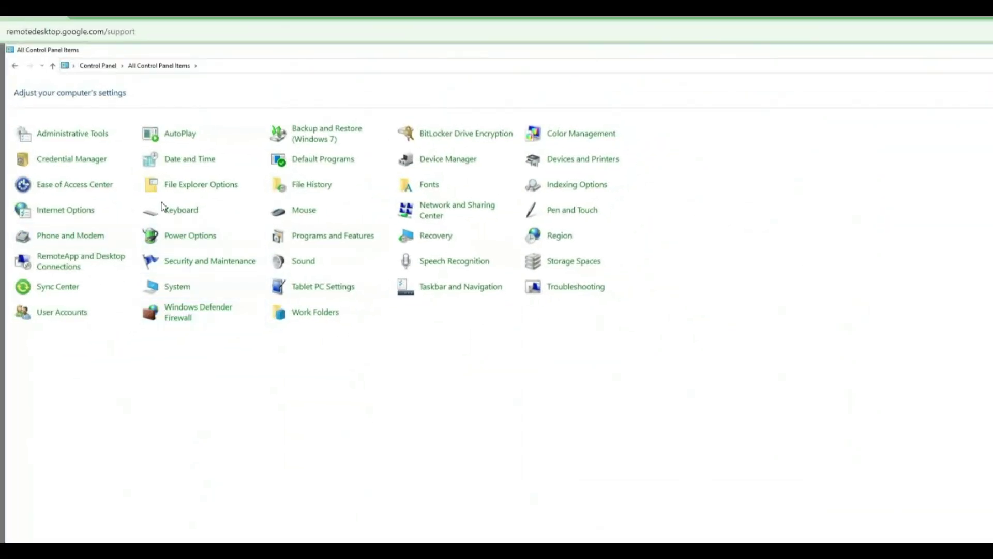
left_click(204, 312)
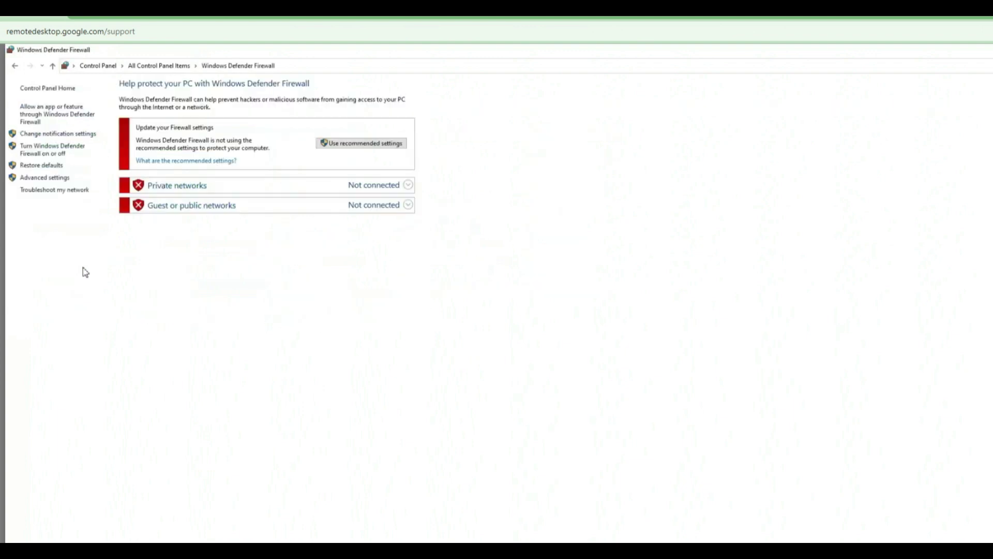
left_click(39, 178)
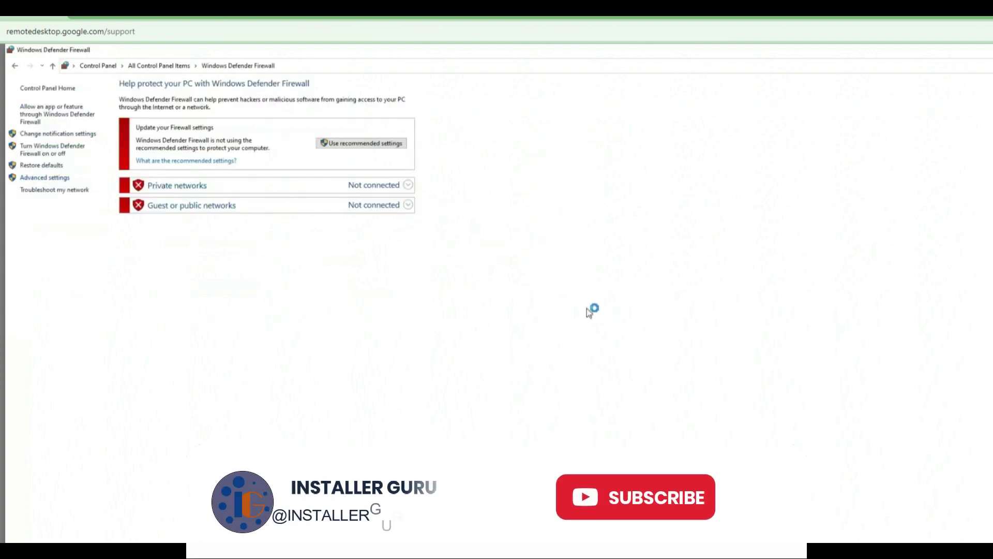